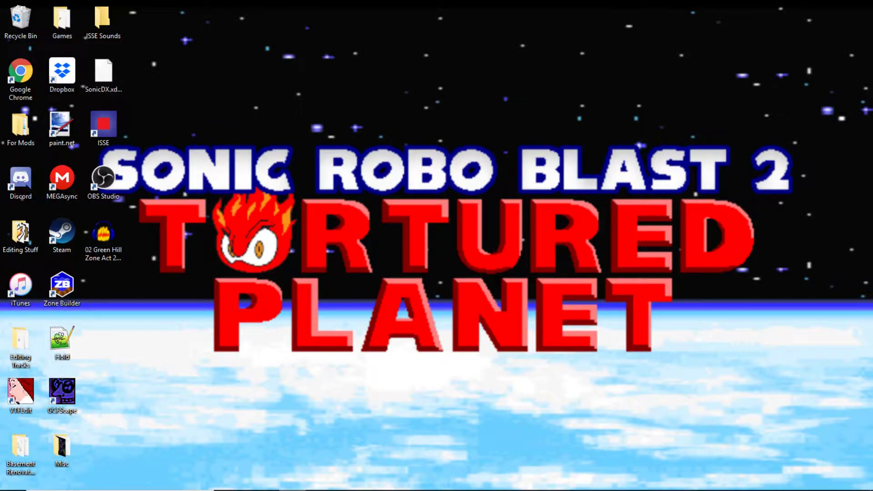
Launch Audacity and import the '02 Green Hill Zone Act 2 Remix' MP3 from the desktop.
mouse_move(291, 489)
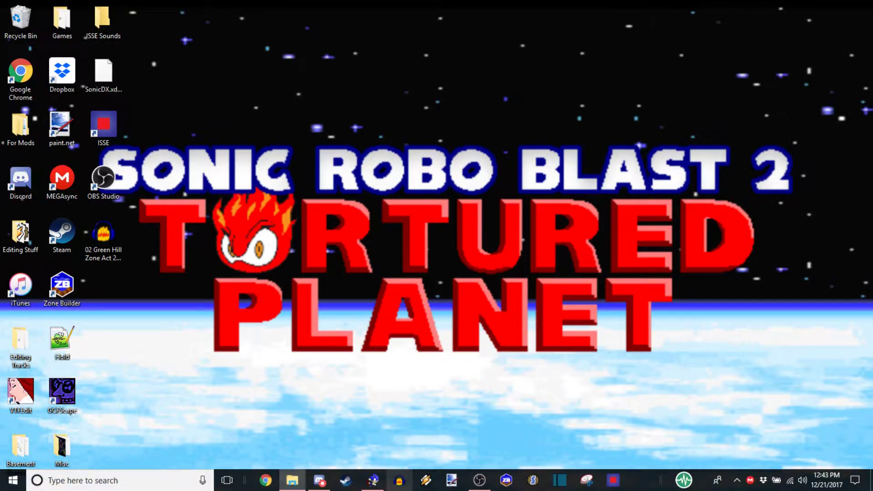
left_click(400, 481)
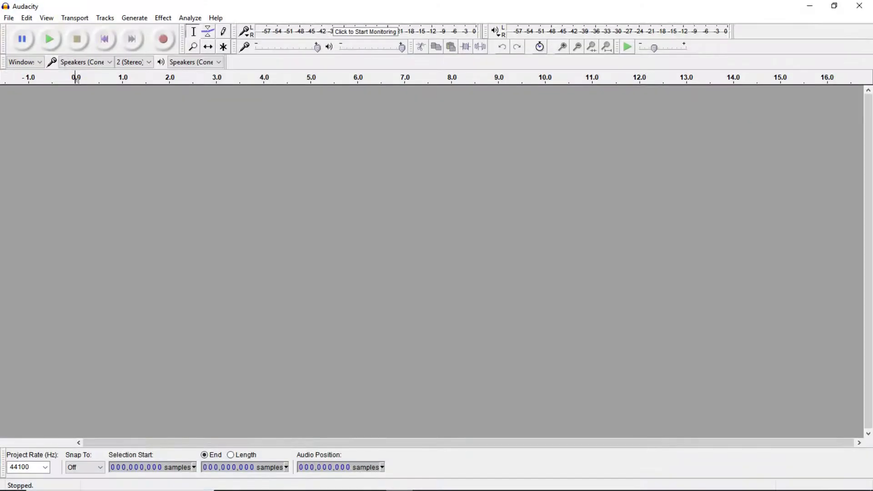
left_click(9, 17)
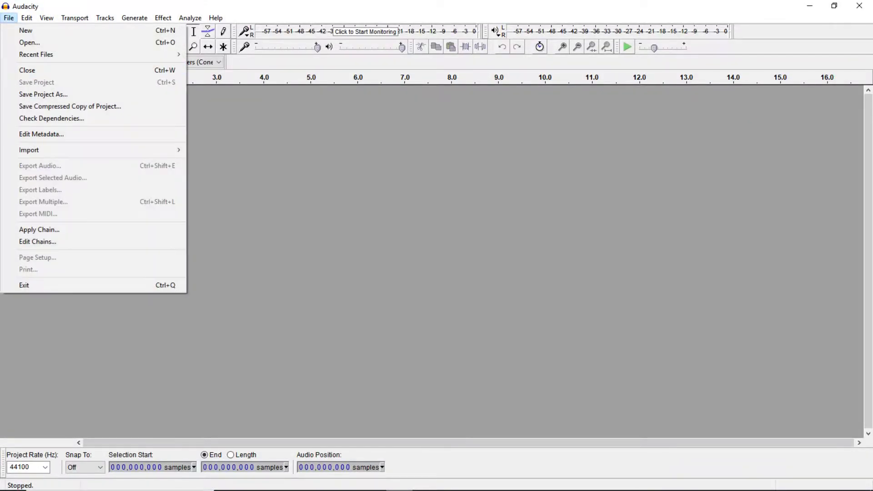
mouse_move(45, 151)
left_click(214, 150)
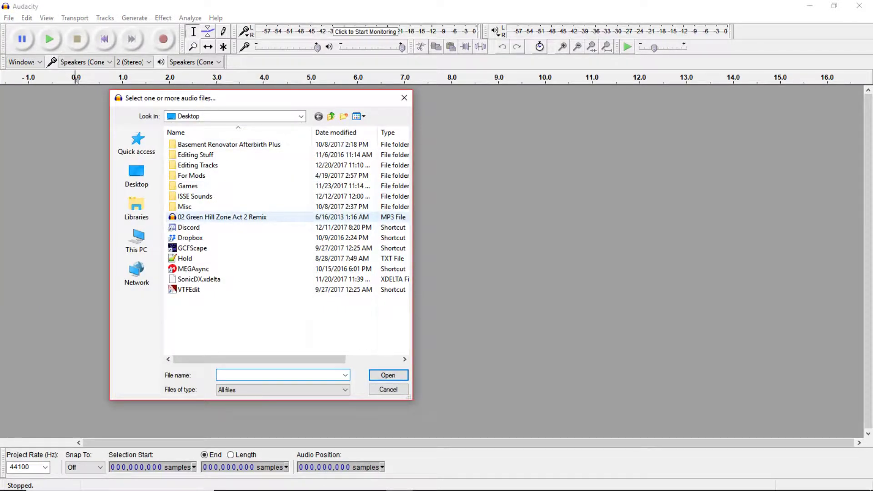
double_click(222, 217)
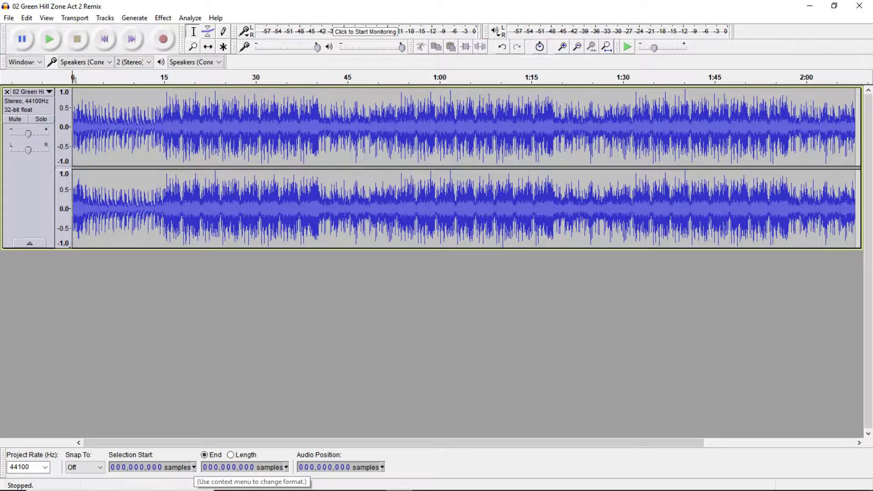
Keep the time display in samples and undo the earlier deletion of the song's ending.
left_click(194, 467)
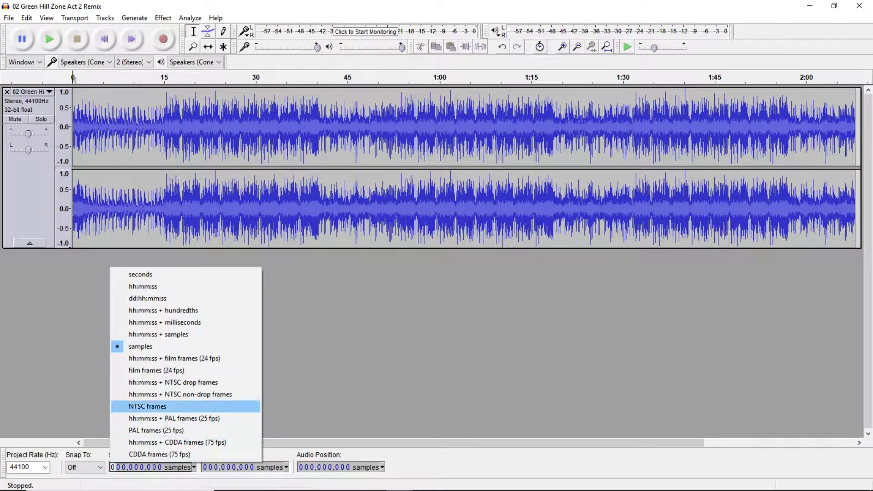
key("Return")
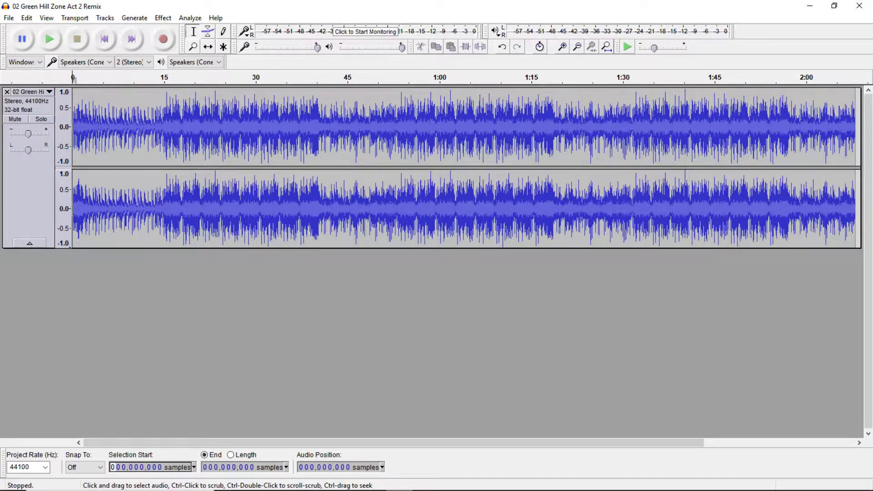
key("ctrl+z")
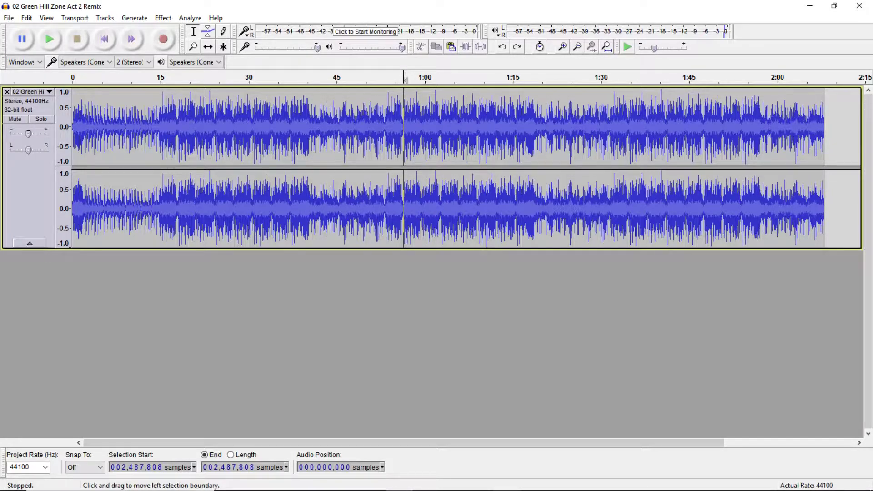
Delete all audio from 2,487,808 samples to the end of the track.
left_click_drag(403, 128, 827, 127)
left_click(27, 17)
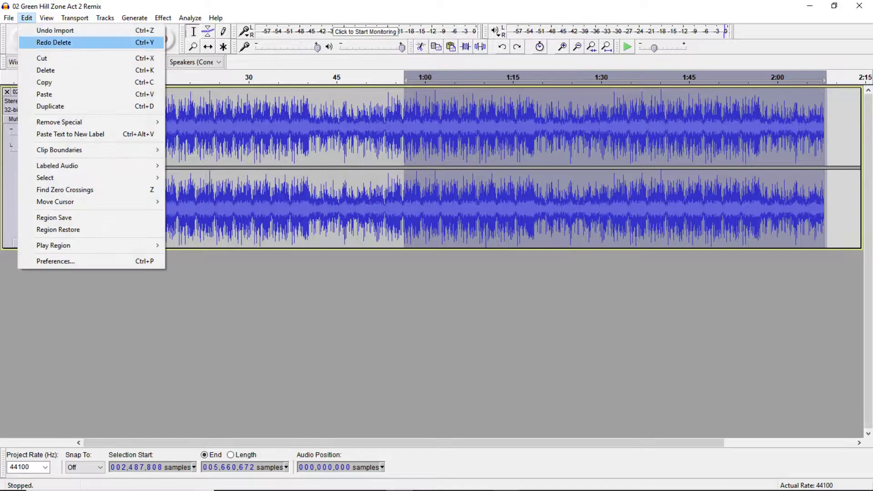
key("Return")
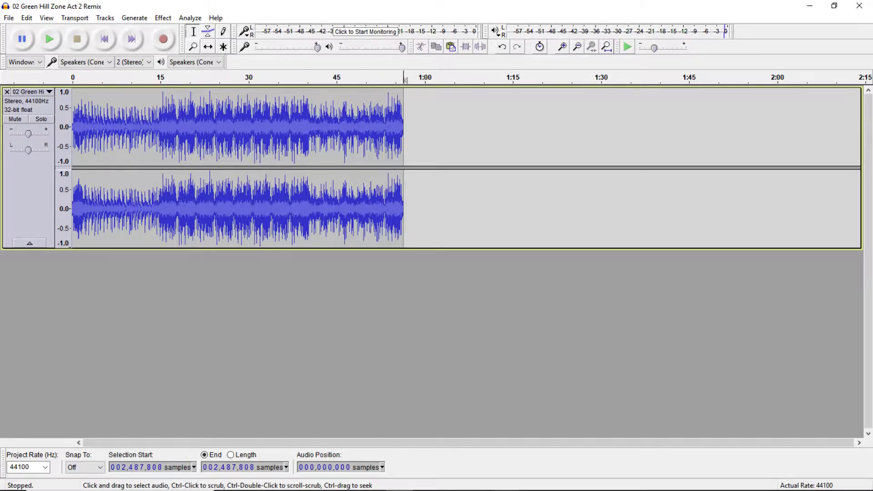
Set the cursor at 18 s, raise track gain to +4.0 dB, and play briefly to check.
left_click(178, 137)
key("ctrl+1")
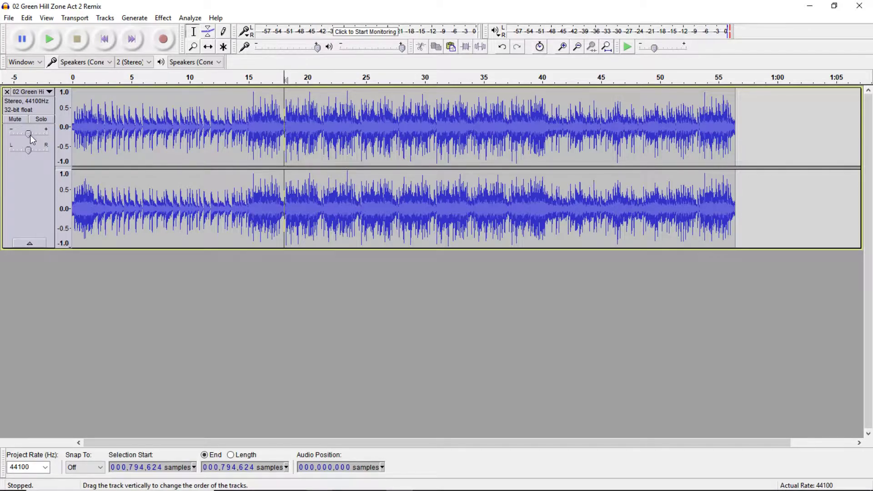
left_click_drag(30, 135, 34, 134)
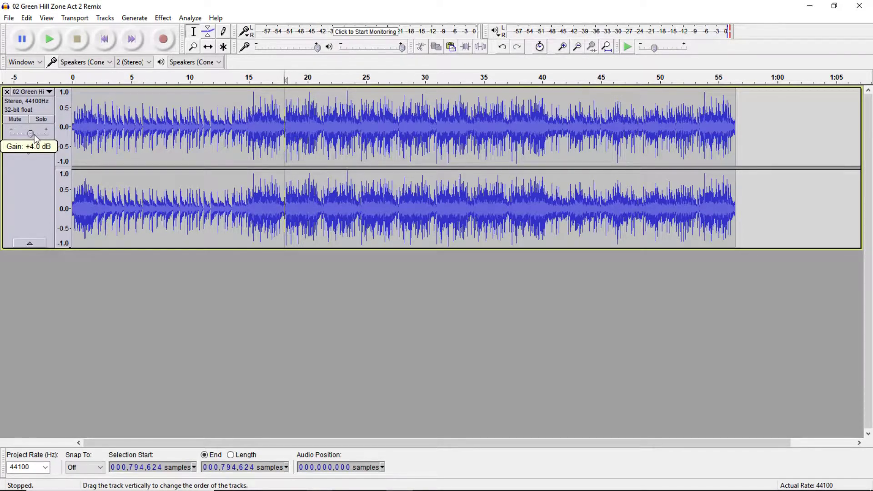
left_click(56, 38)
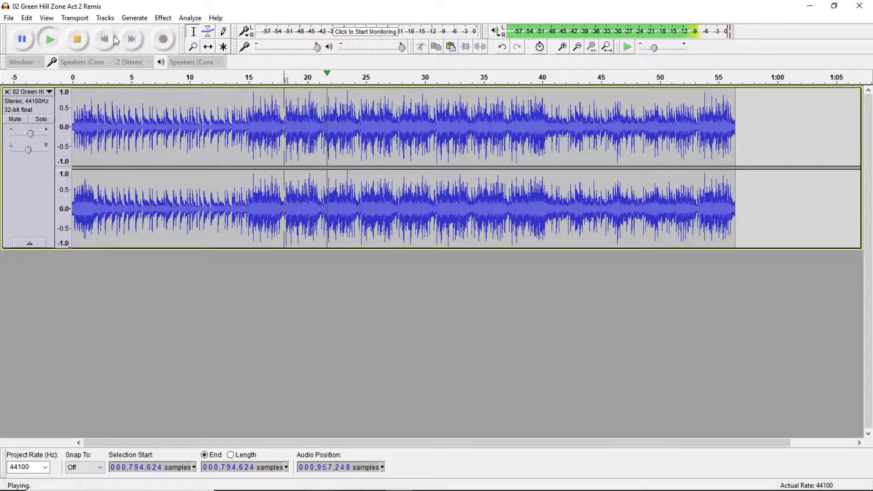
left_click(77, 39)
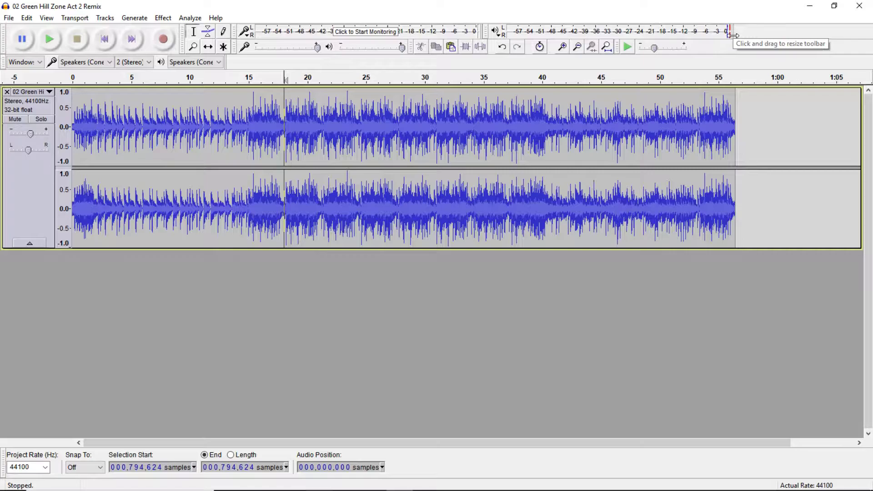
Export the song to the Desktop as an Ogg Vorbis file at quality 5.
left_click(9, 18)
left_click(46, 163)
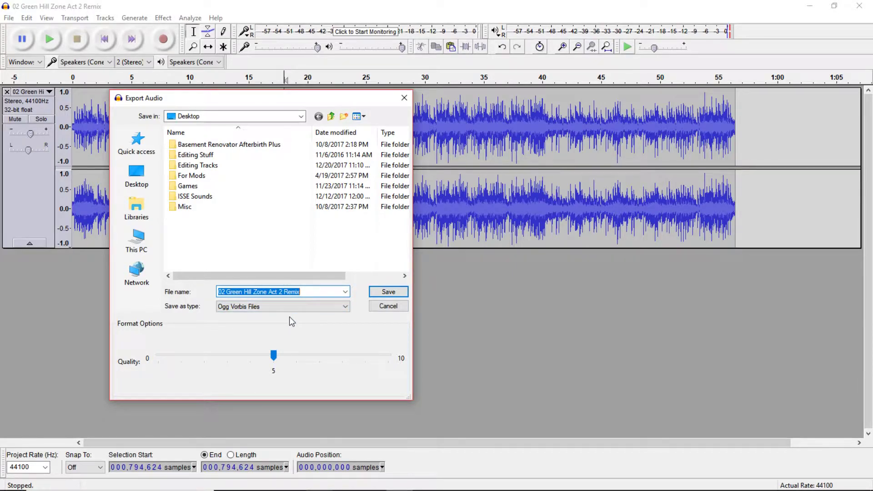
left_click(388, 292)
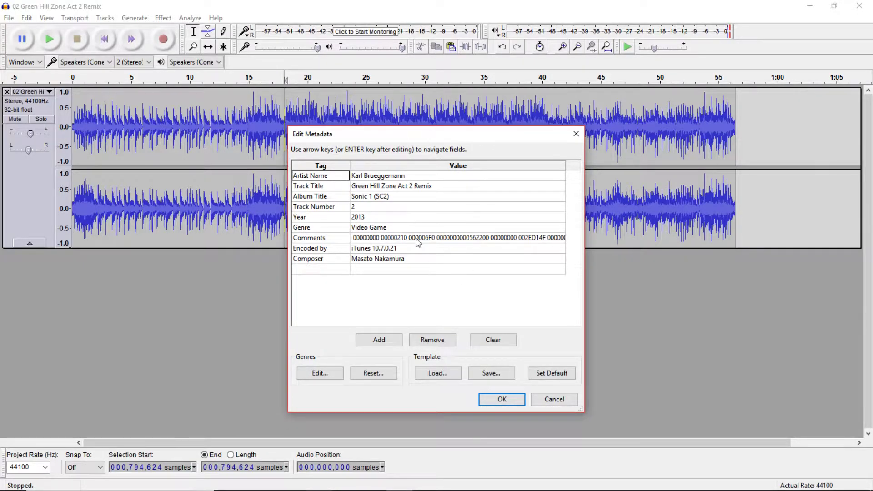
Clear all tags, add a LOOPPOINT tag valued 794624, and confirm to finish the export.
left_click(502, 347)
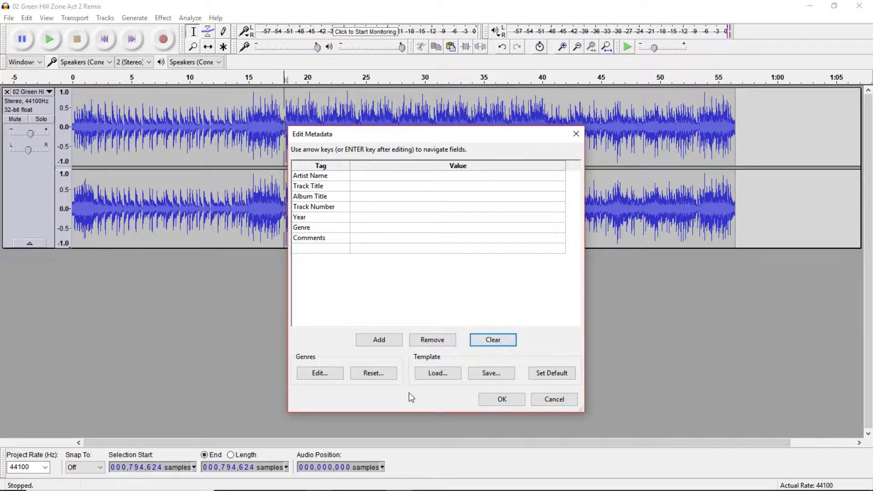
left_click(321, 245)
key("shift")
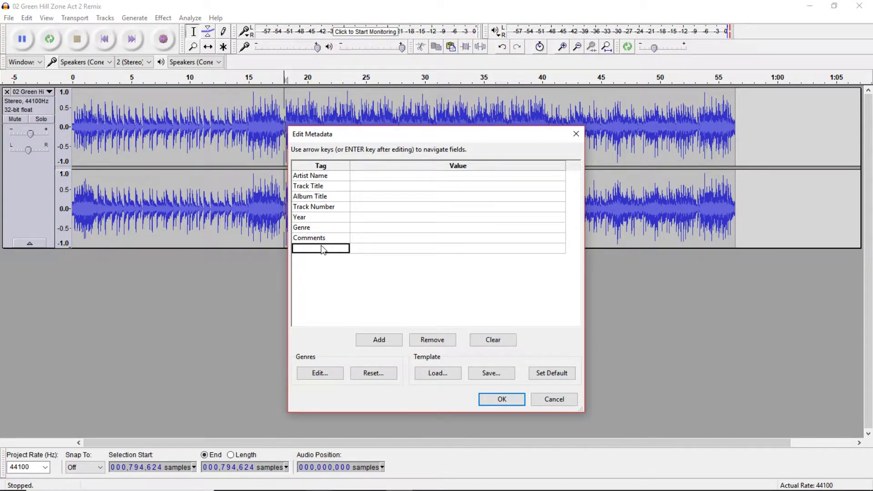
type("LOOPPOINT")
left_click(384, 249)
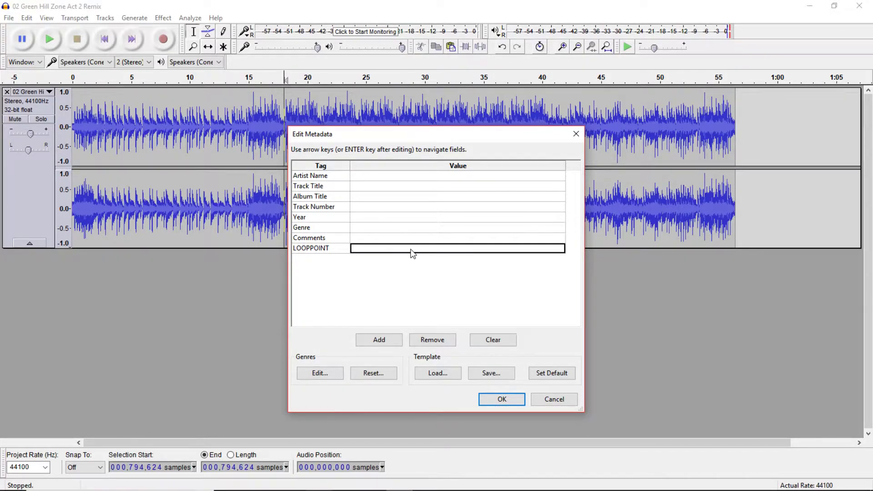
type("79")
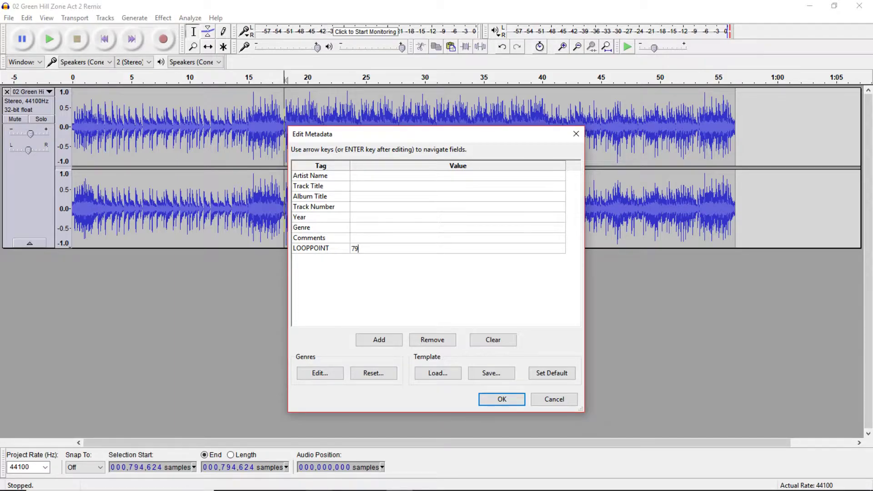
type("4624")
left_click(507, 405)
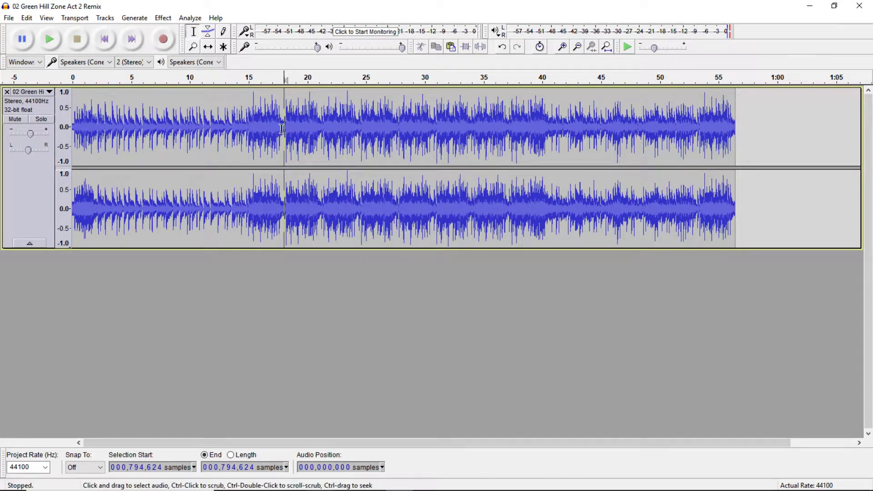
Copy the section from 18 s to the end and paste it after the track's ending.
left_click_drag(276, 130, 728, 133)
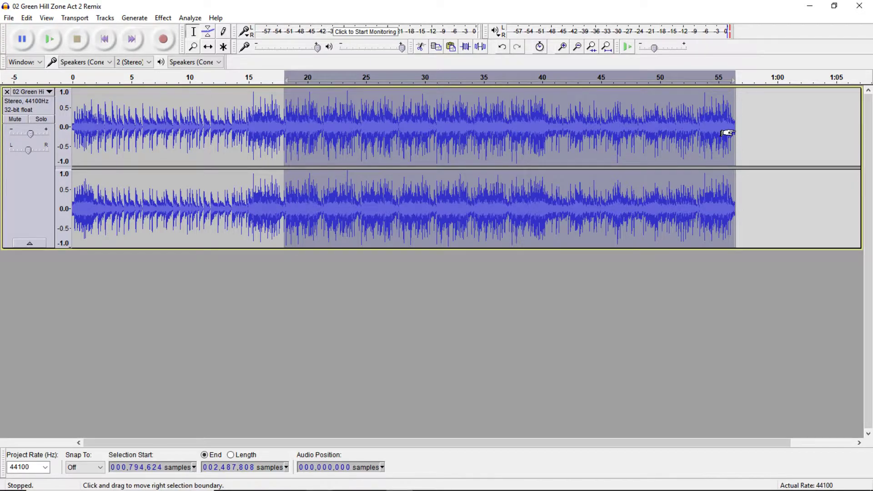
left_click(27, 18)
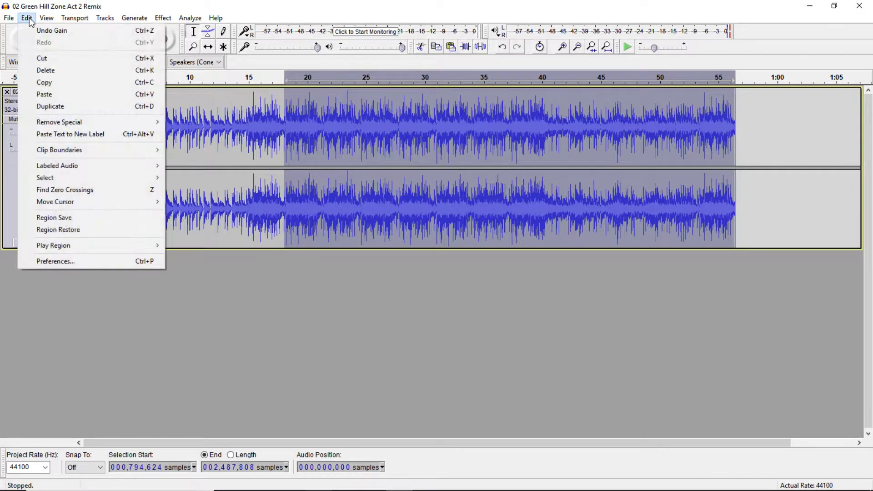
left_click(49, 82)
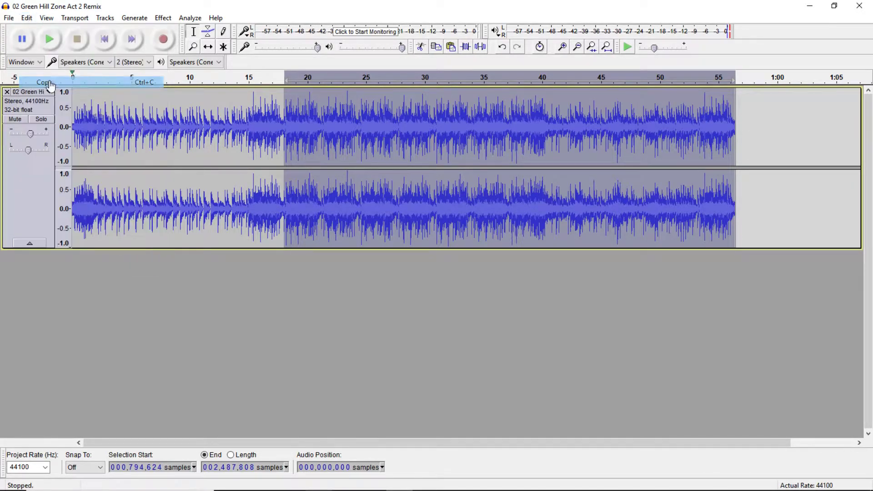
left_click(776, 119)
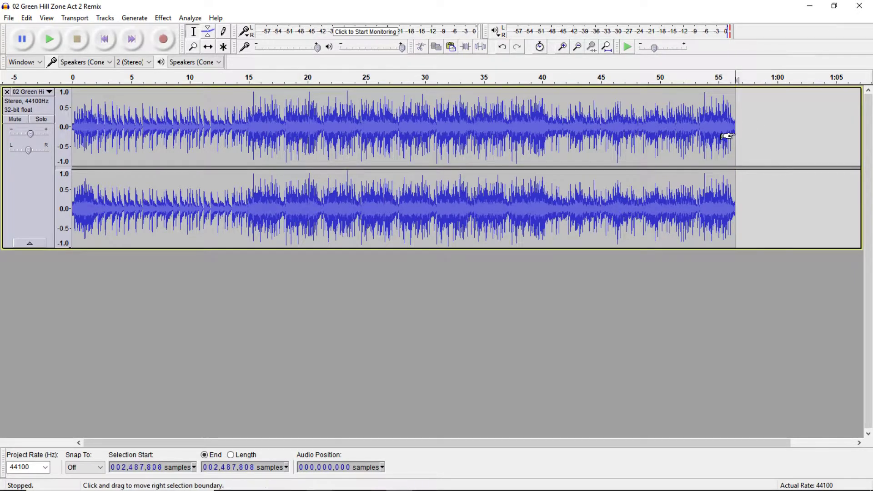
key("ctrl+v")
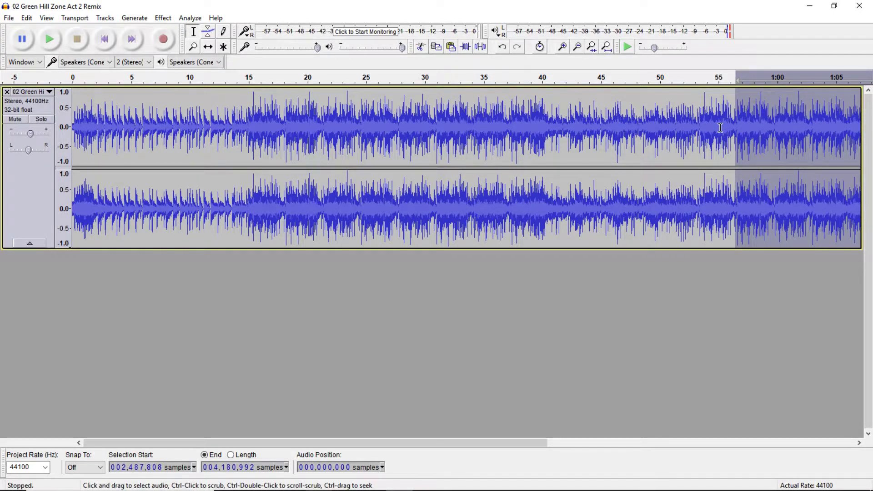
Play across the loop seam from about 0:55, then quit Audacity without saving.
left_click(721, 127)
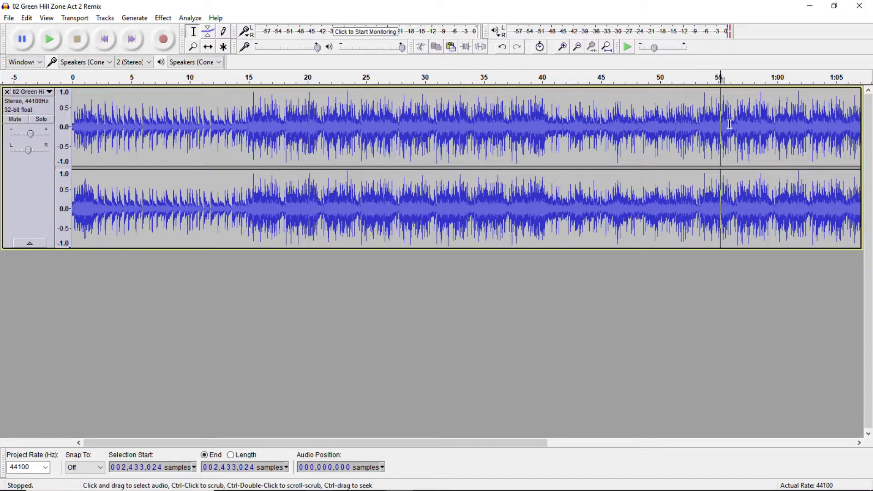
left_click(45, 38)
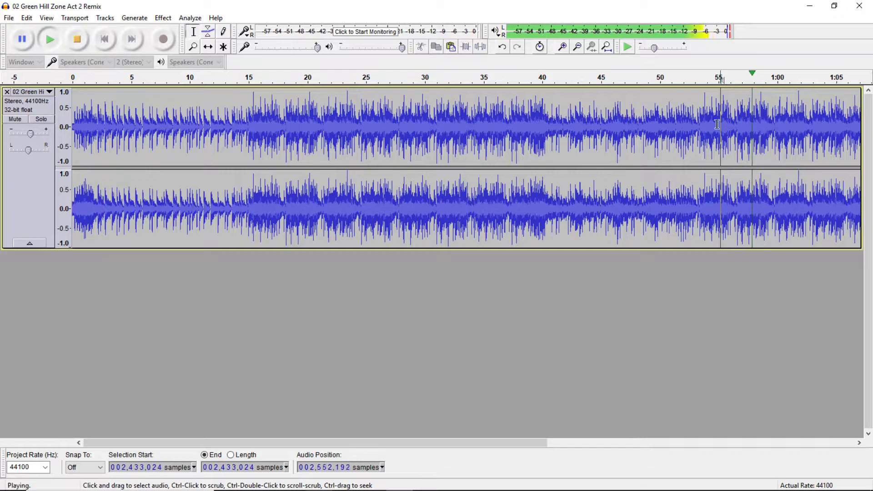
key("space")
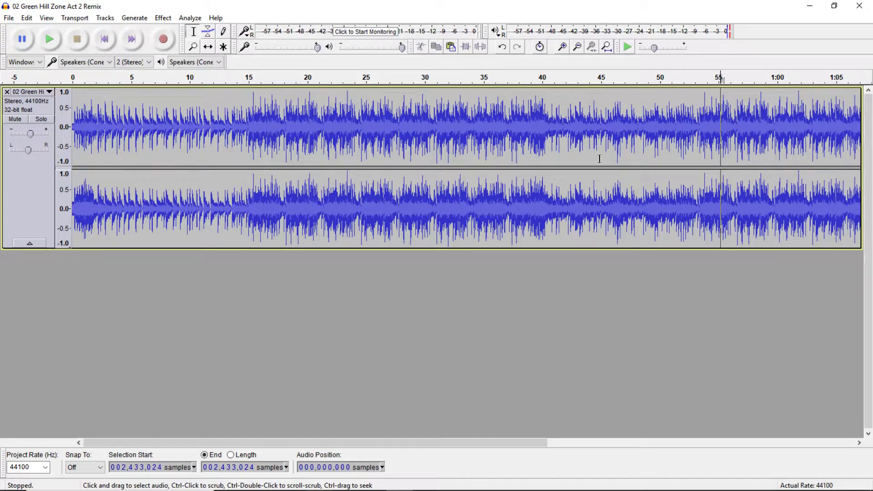
left_click(870, 4)
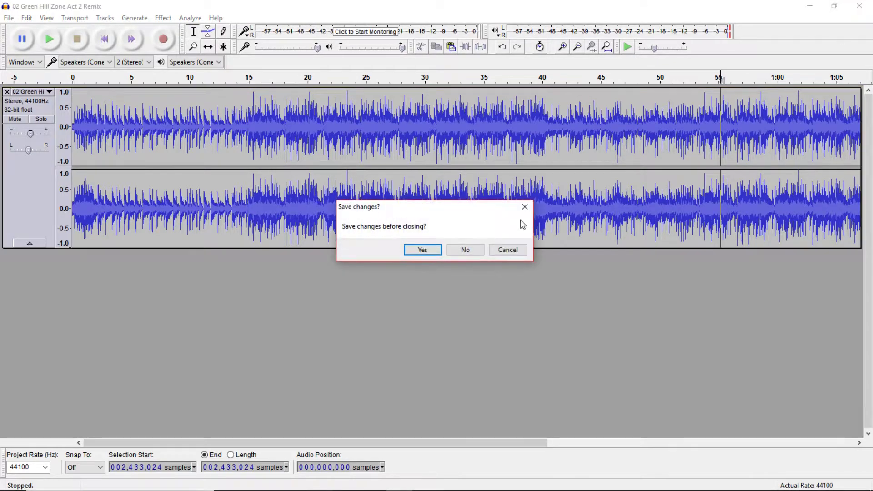
left_click(474, 250)
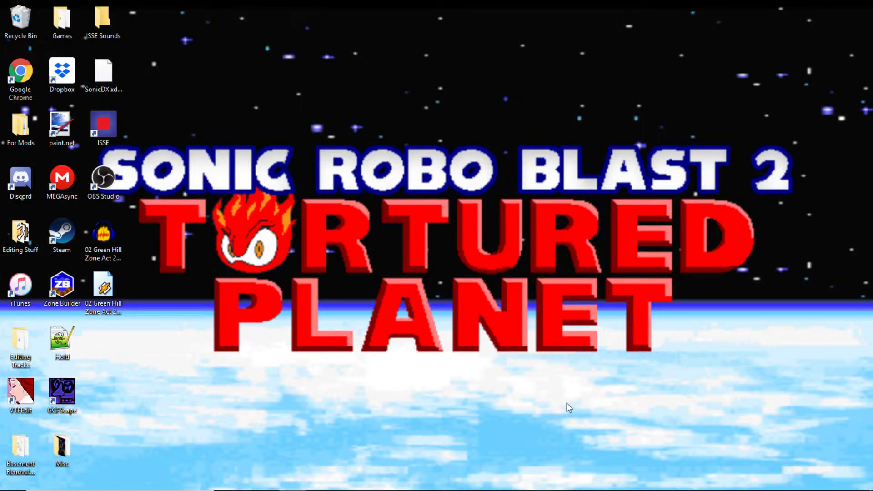
Launch SLADE from the taskbar.
mouse_move(548, 489)
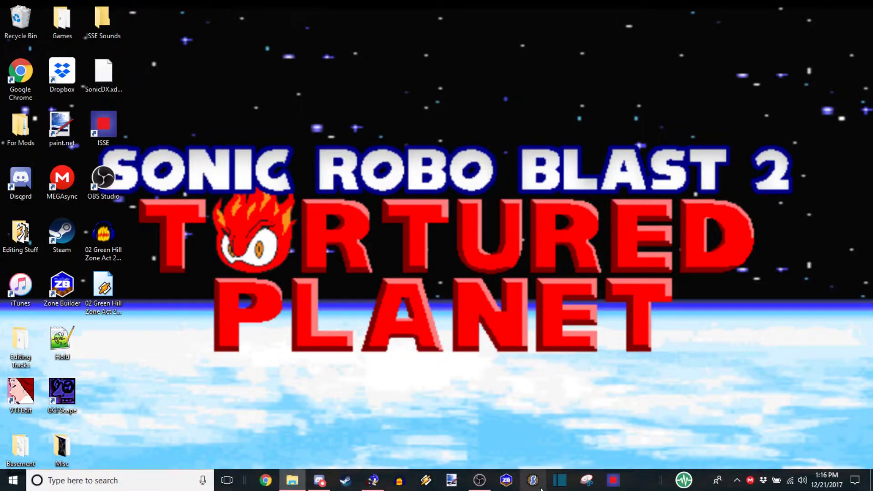
left_click(537, 484)
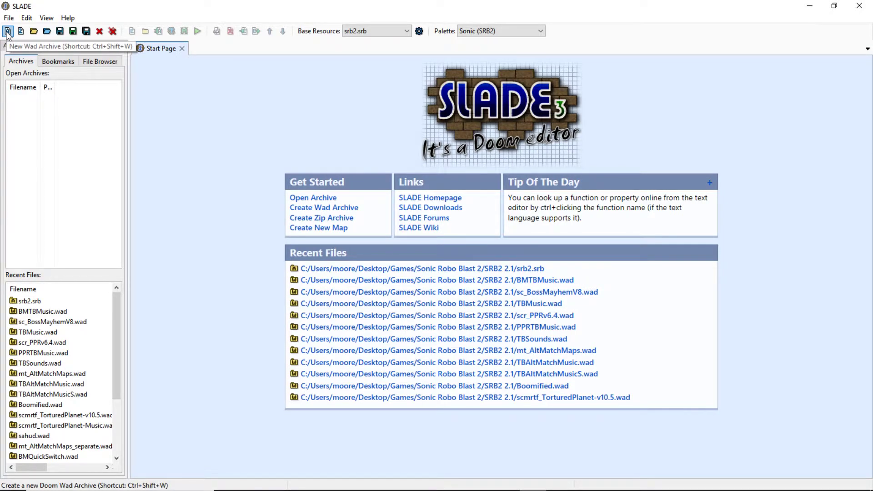
Create a new wad archive and add an empty entry named O_MAP01M.
left_click(7, 31)
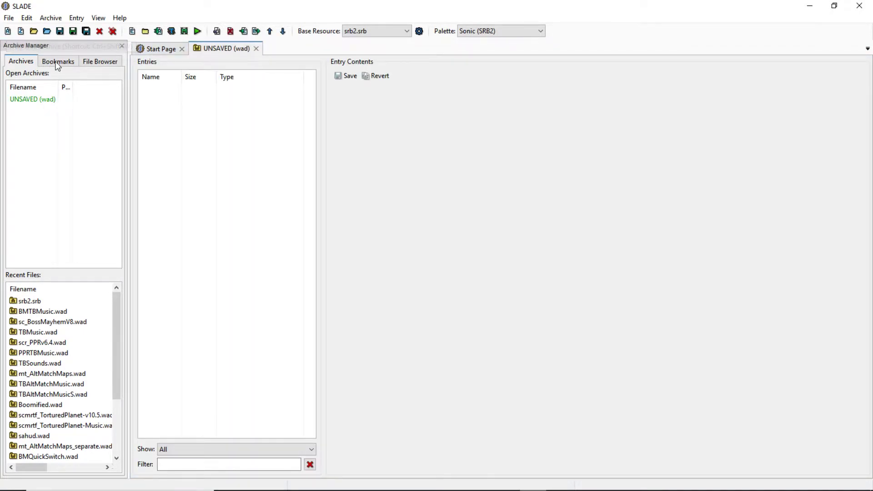
left_click(133, 32)
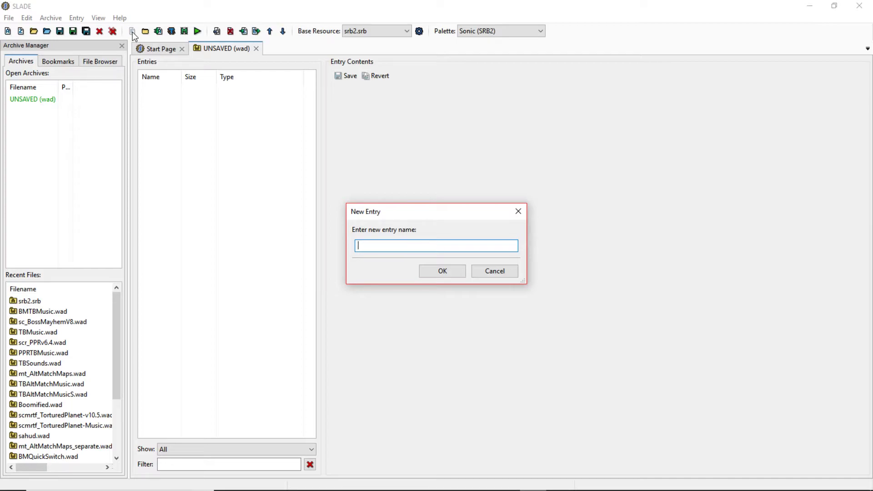
type("O_MAP01M")
key("Return")
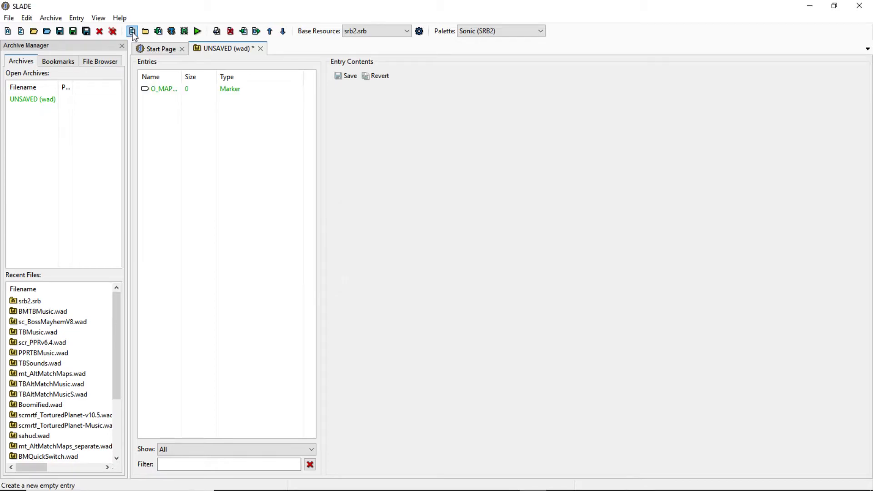
Import the '02 Green Hill Zone Act 2 Remix' Ogg from the Desktop into O_MAP01M.
left_click(193, 90)
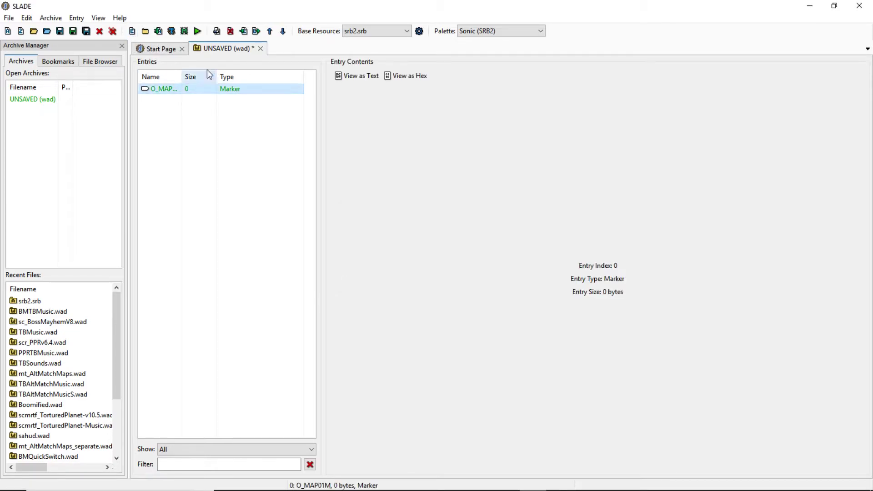
left_click(244, 32)
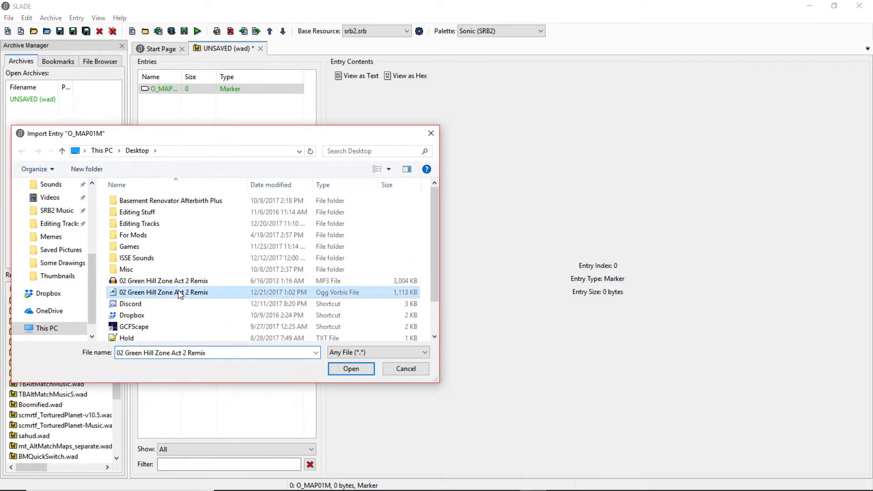
double_click(180, 293)
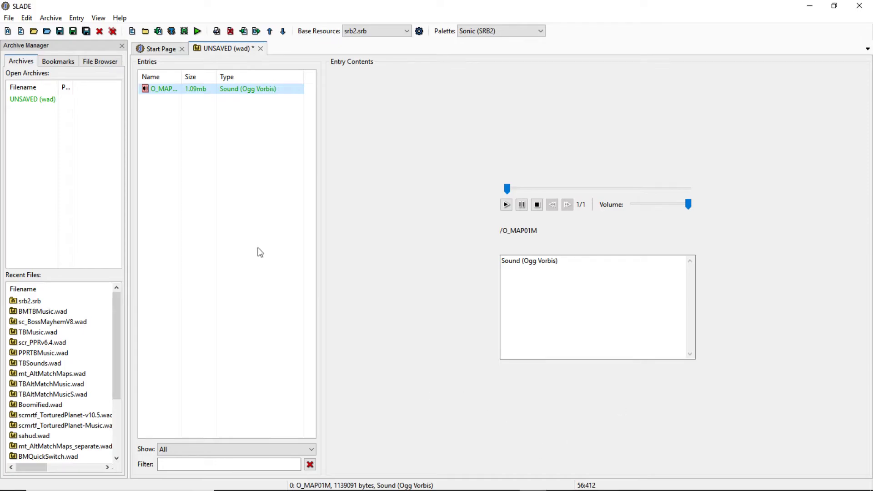
Save the new archive under the file name TestMusic.wad in the SRB2 2.1 game folder.
left_click(58, 31)
scroll(69, 218, "up", 3)
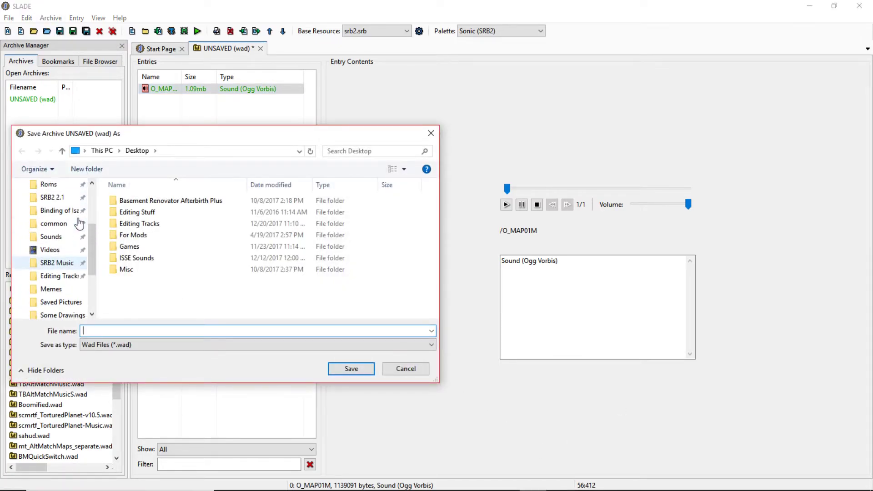
left_click(64, 212)
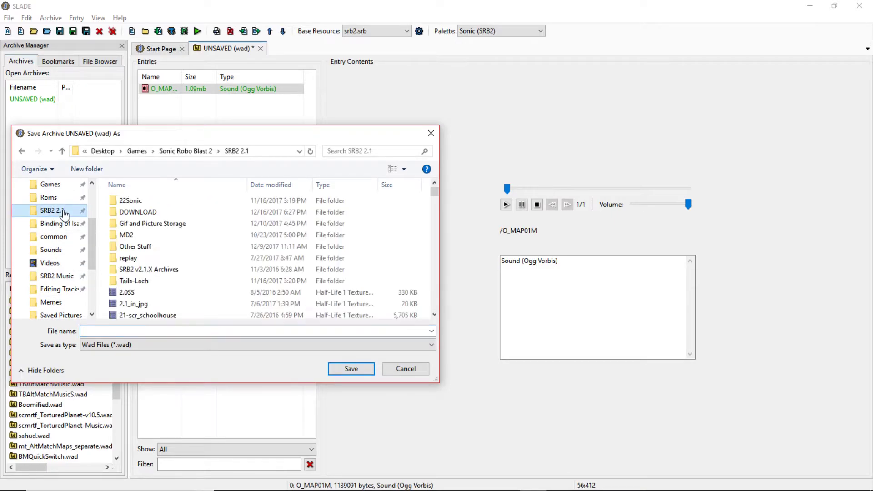
left_click(178, 330)
type("TestMusic.wad")
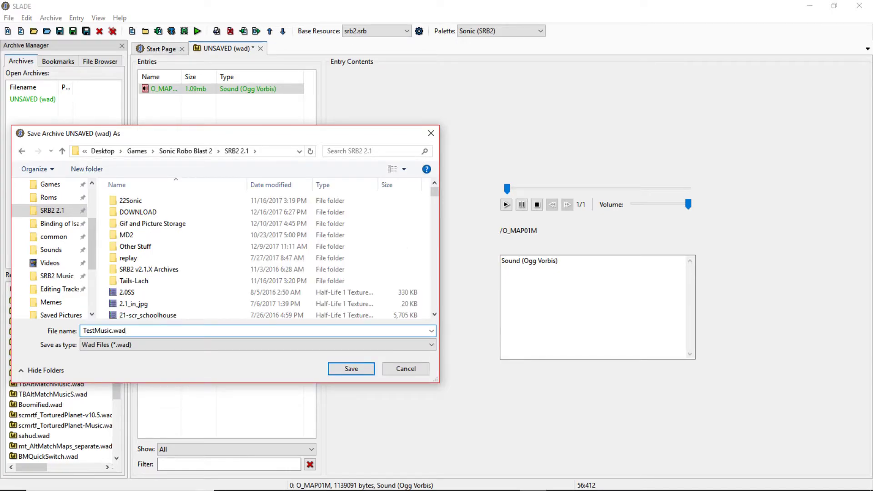
key("Return")
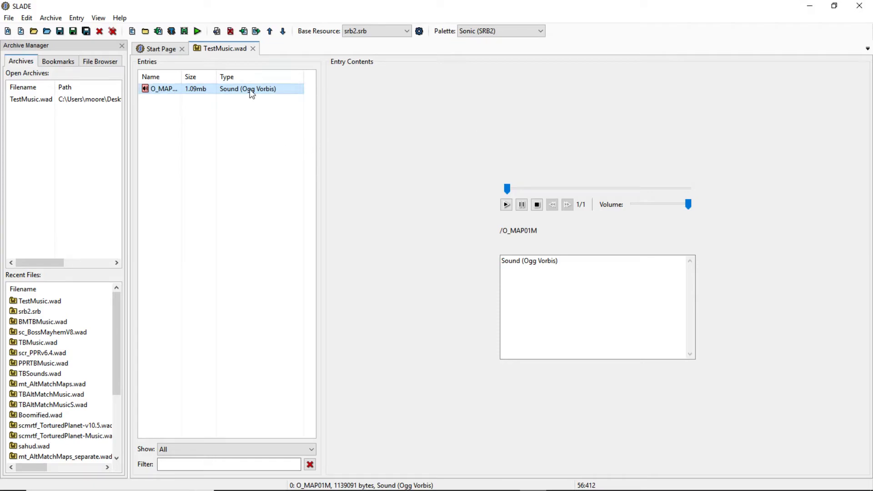
Minimize SLADE and run 'addfile TestMusic.wad' in the SRB2 console, replacing one music track.
left_click(807, 6)
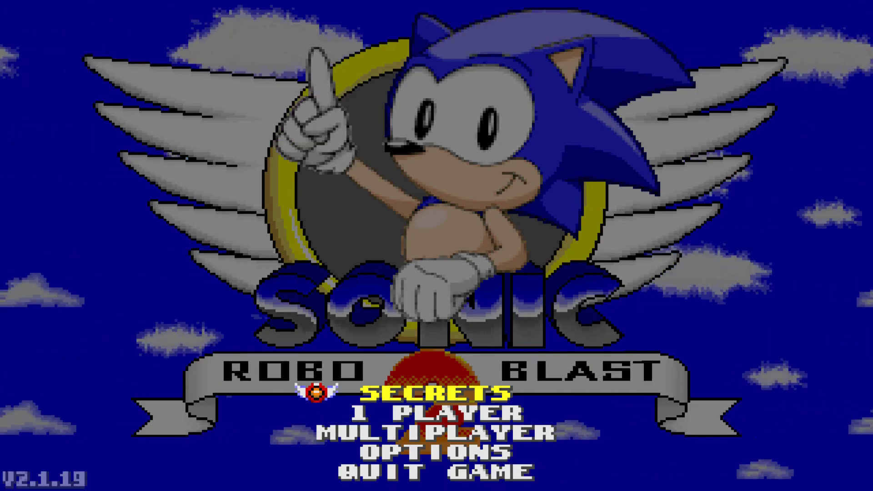
key("Escape")
key("grave")
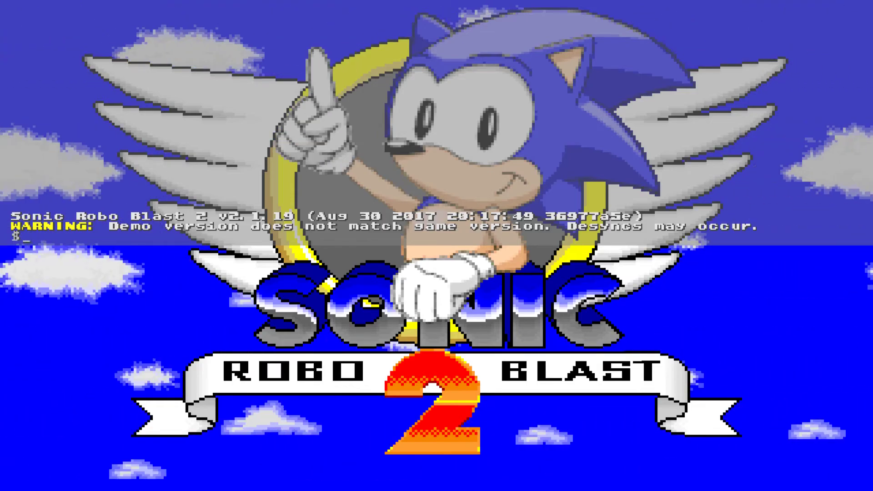
type("add")
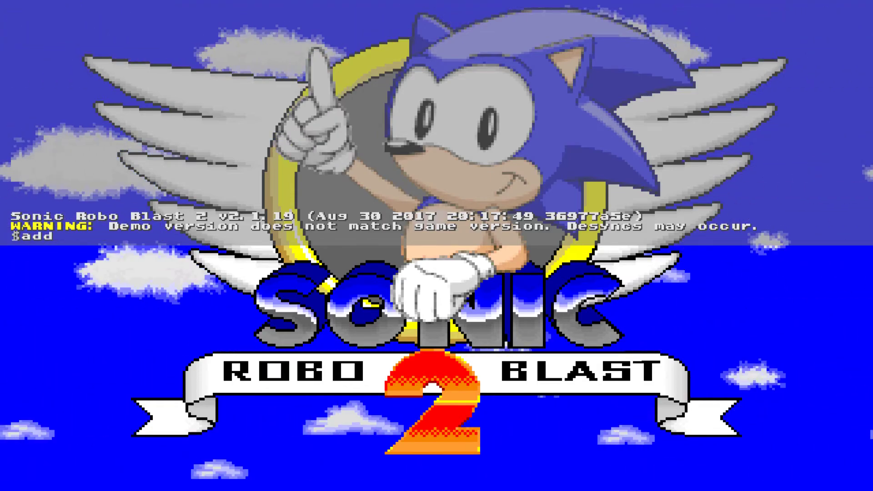
type("file")
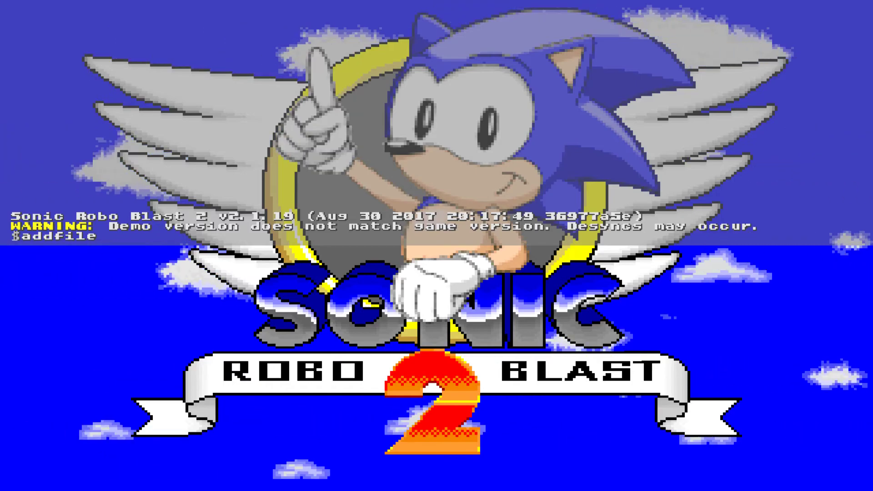
type(" TestMusi")
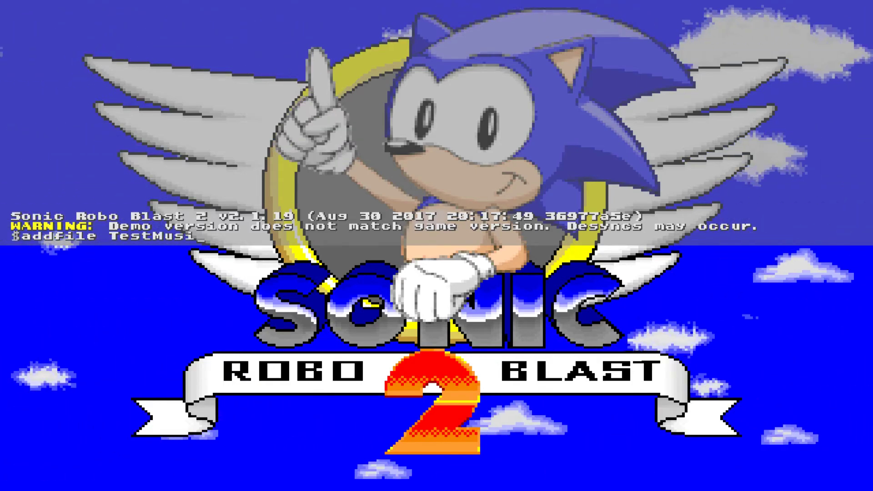
type("c.wad")
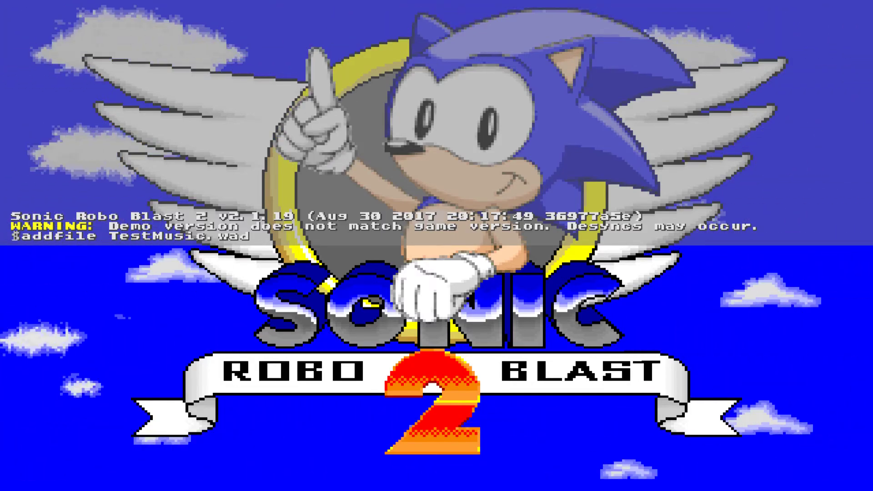
key("Return")
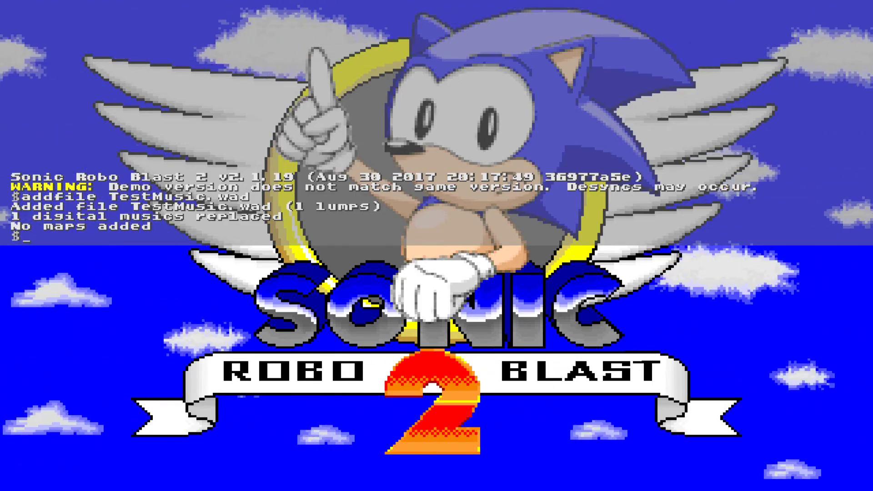
Close the console and start a new 1 Player game in save slot 1.
key("Escape")
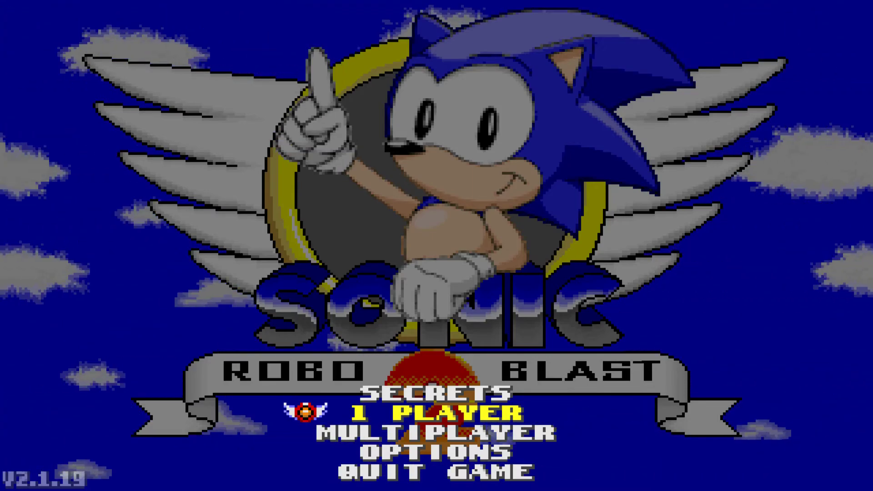
key("Return")
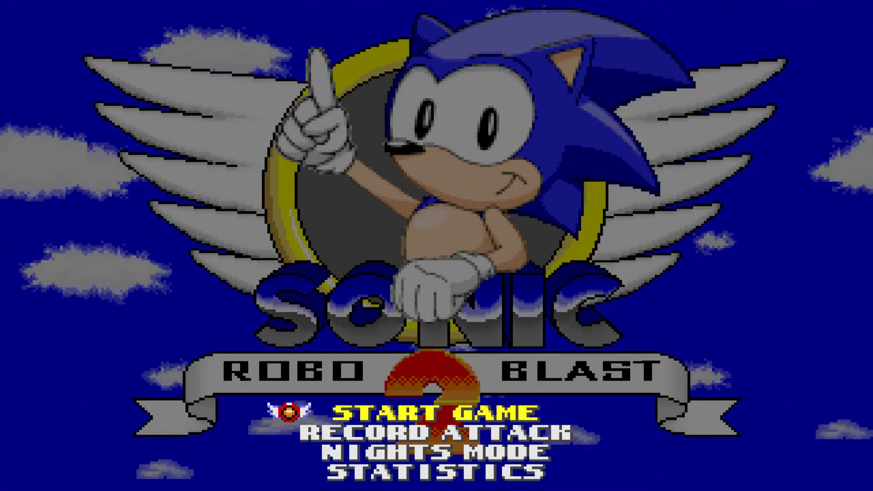
key("Return")
key("Return")
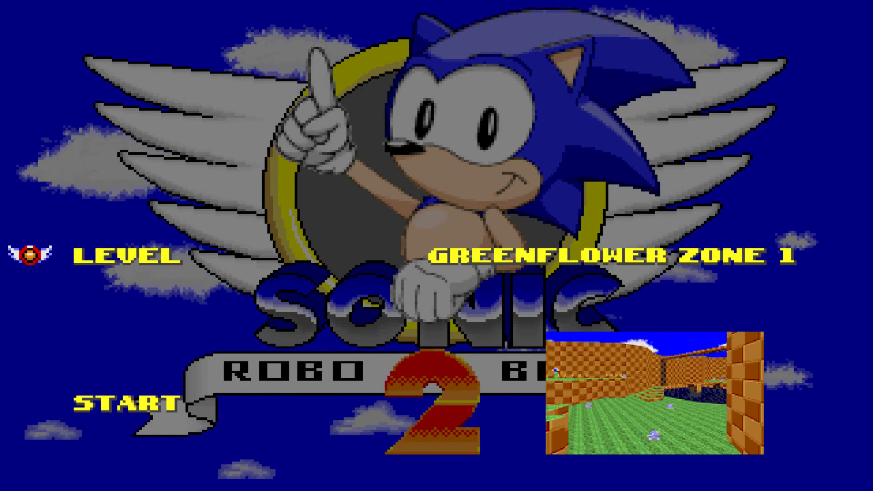
key("Return")
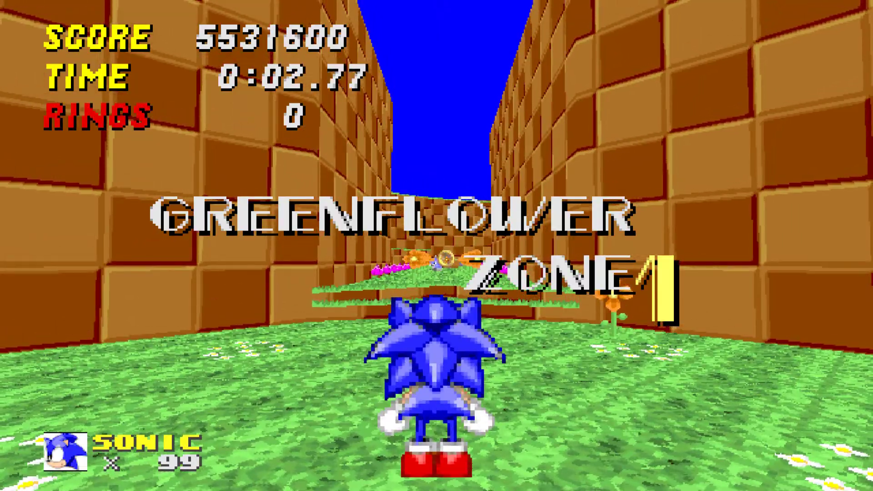
Play Greenflower Zone Act 1 through to the goal signpost while the replaced music plays.
key("w")
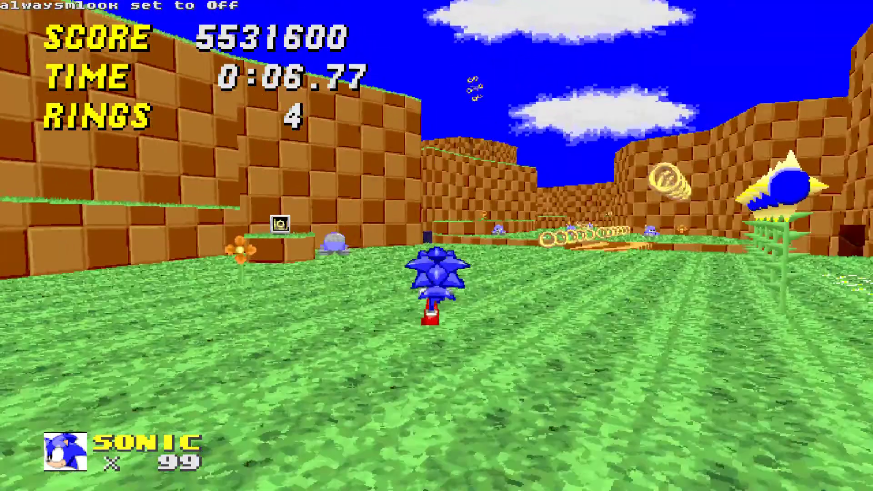
key("shift")
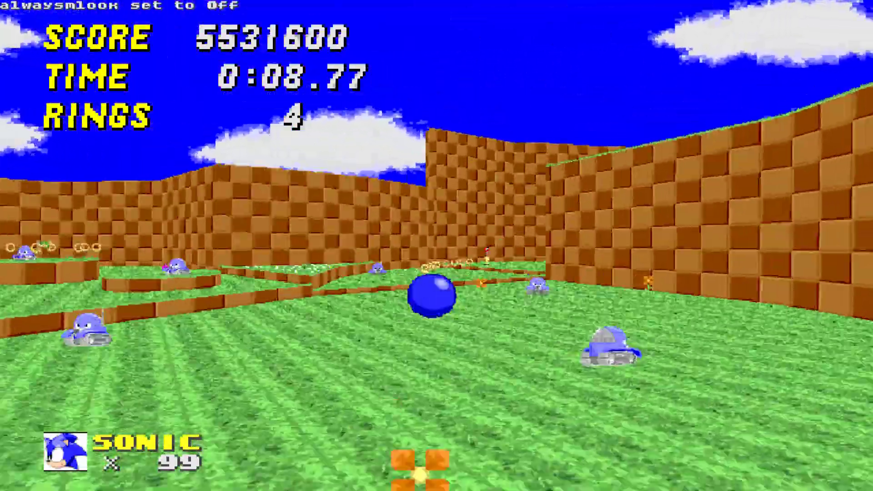
key("space")
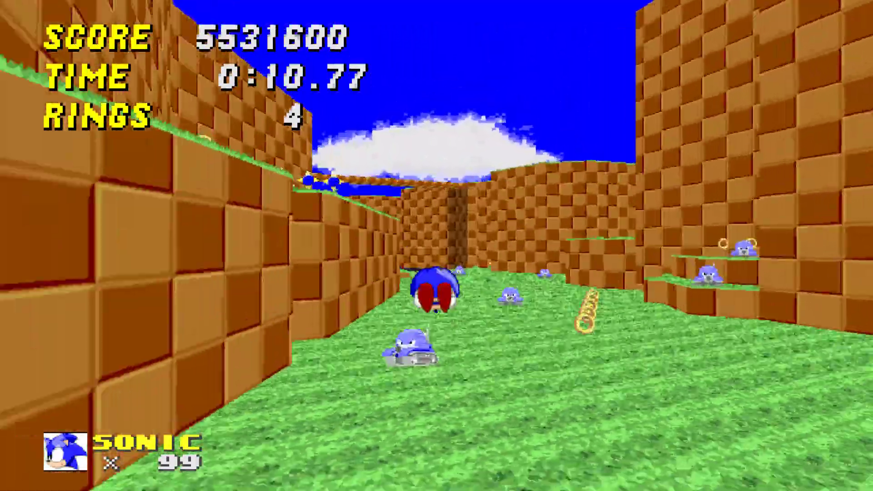
key("space")
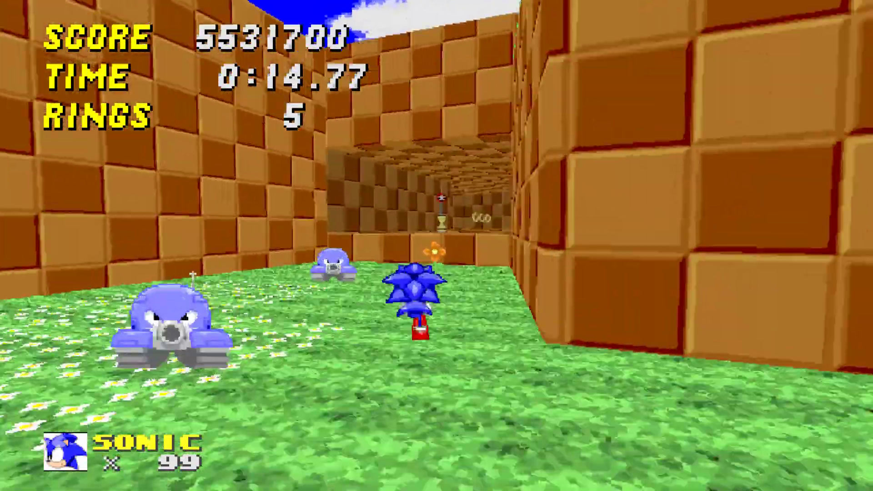
key("space")
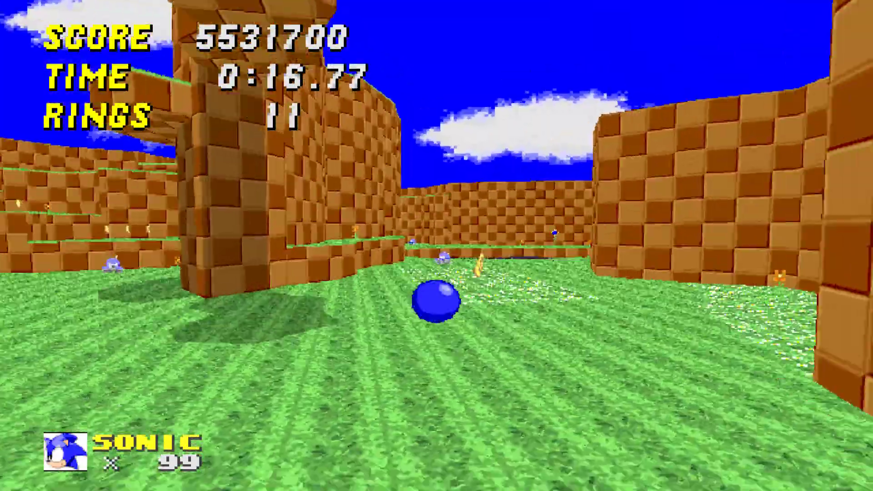
key("space")
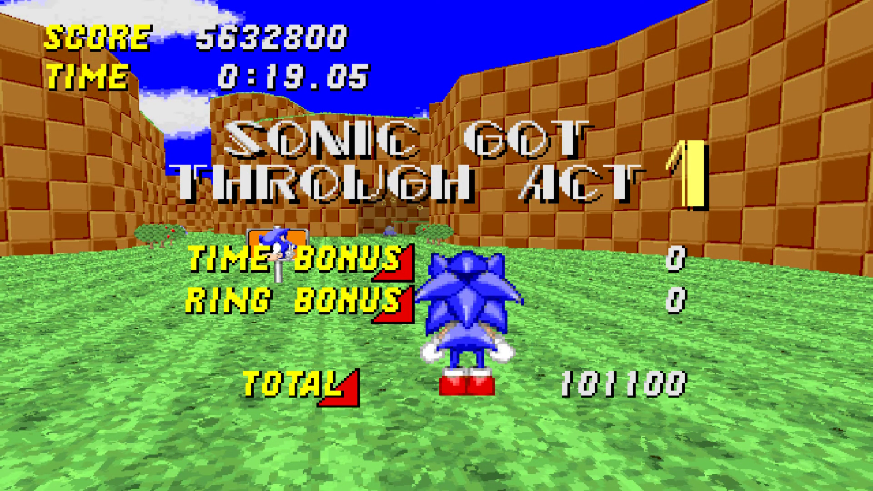
Pause the game and quit Sonic Robo Blast 2, confirming with Y.
key("Escape")
key("Return")
key("y")
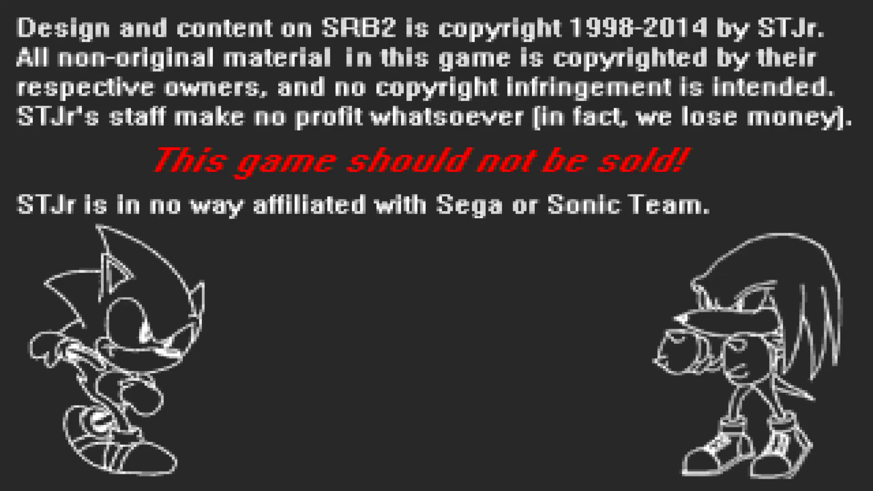